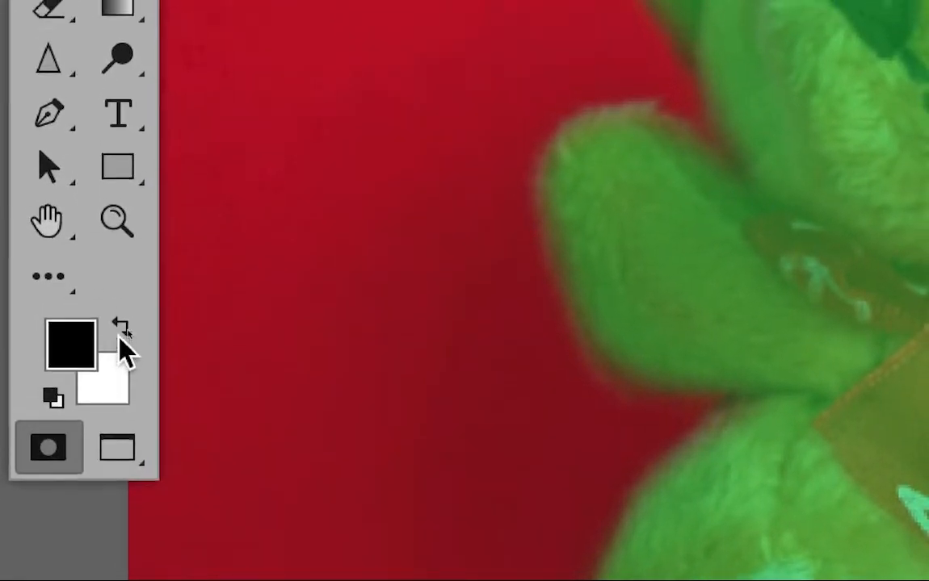
- Make black the foreground colour again and touch up the Quick Mask over the teddy bear's body with the brush
click(123, 299)
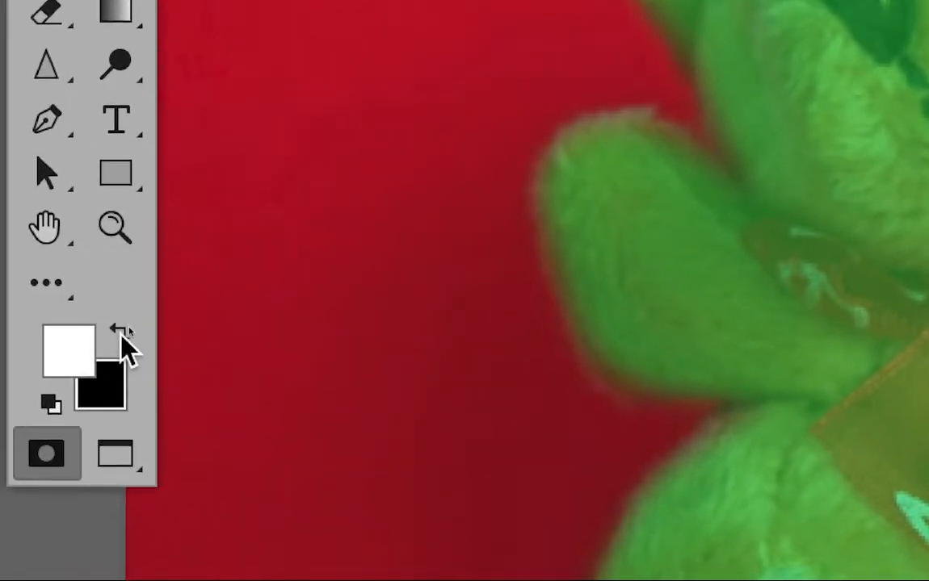
click(121, 334)
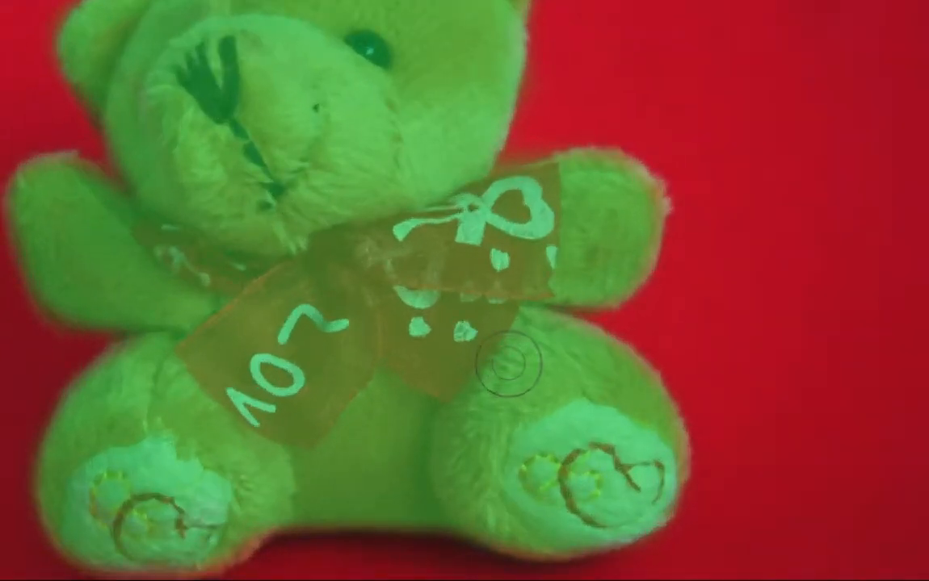
mouse_move(507, 365)
mouse_down()
mouse_move(476, 373)
mouse_move(510, 373)
mouse_move(479, 376)
mouse_move(504, 374)
mouse_move(483, 376)
mouse_move(497, 369)
mouse_up()
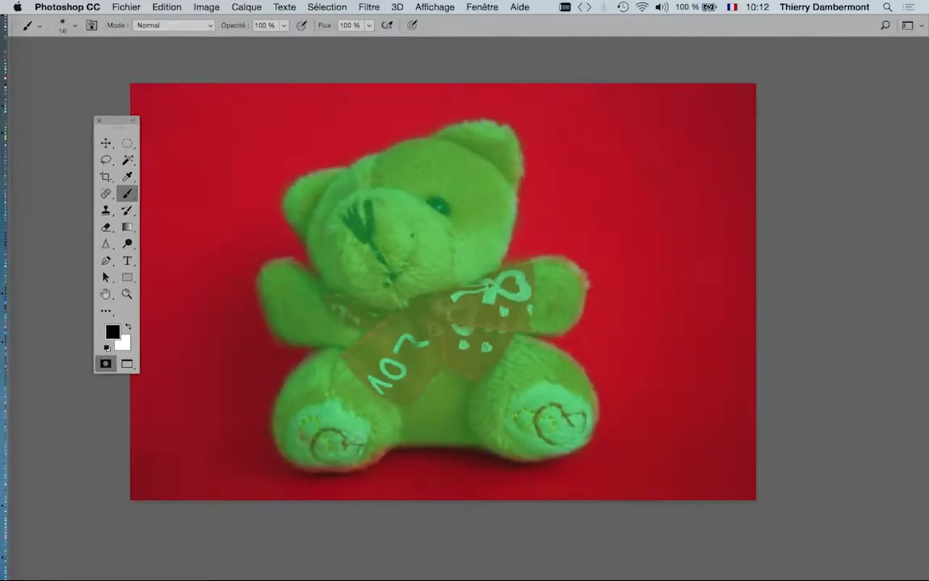
drag(435, 328, 484, 328)
drag(542, 274, 597, 279)
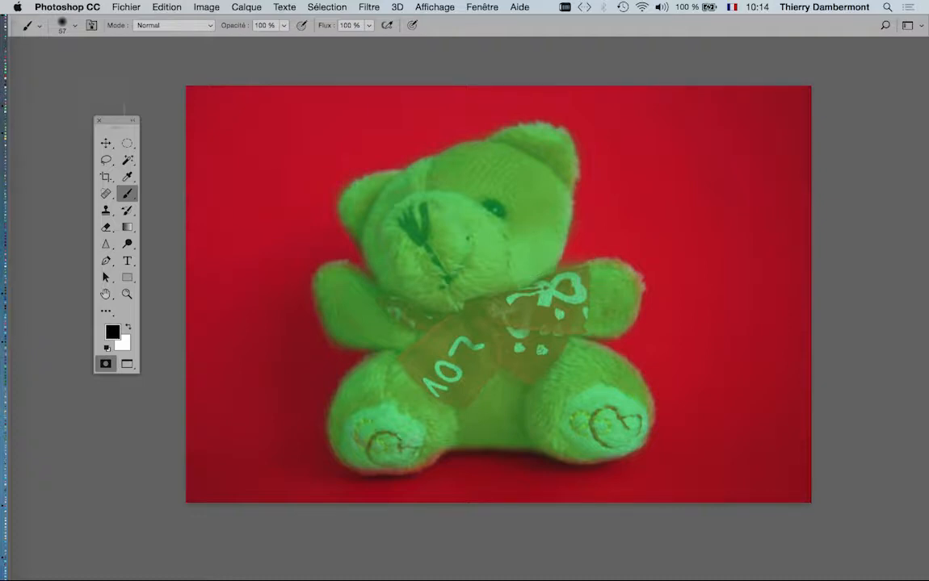
- Leave Quick Mask mode to turn the mask into a selection, and move the toolbox clear of the image
drag(114, 122, 173, 104)
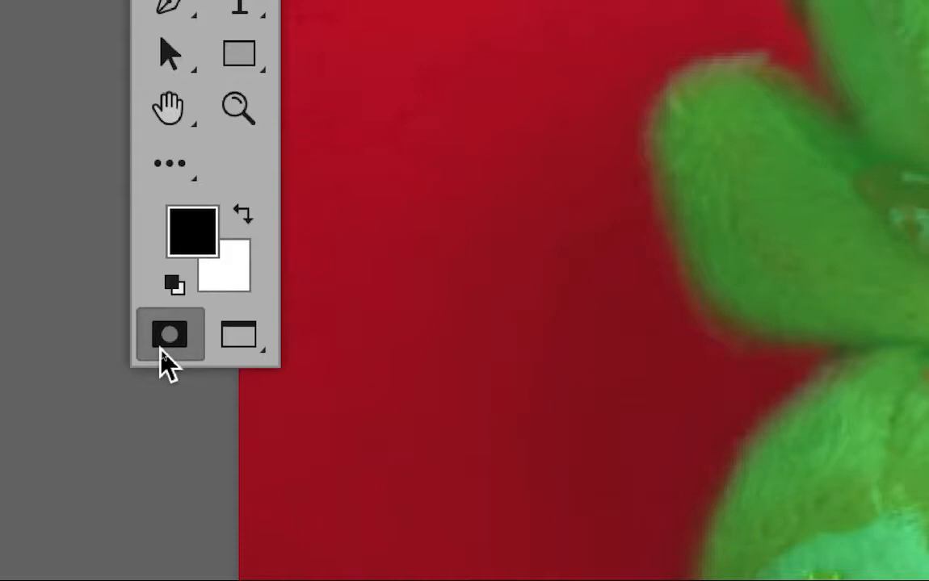
click(161, 349)
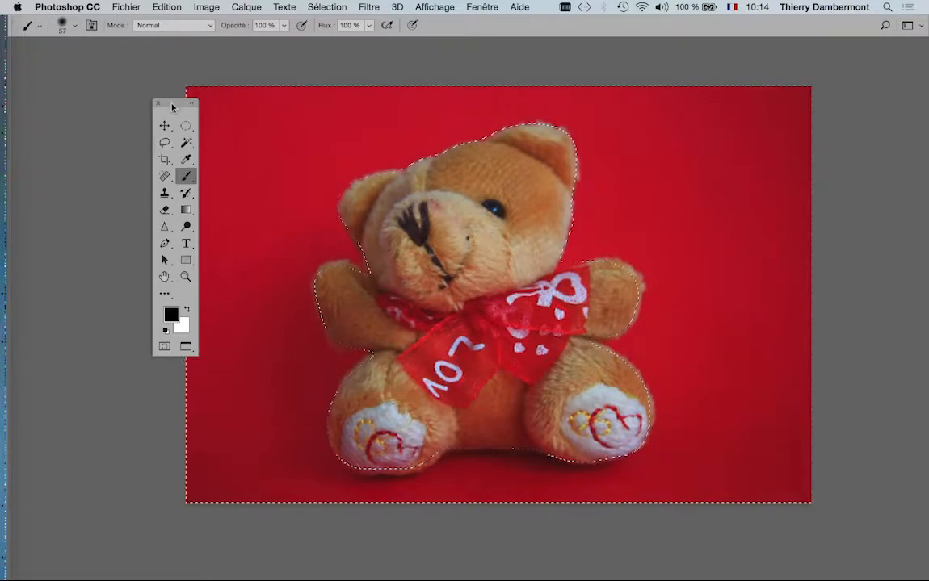
drag(172, 106, 66, 89)
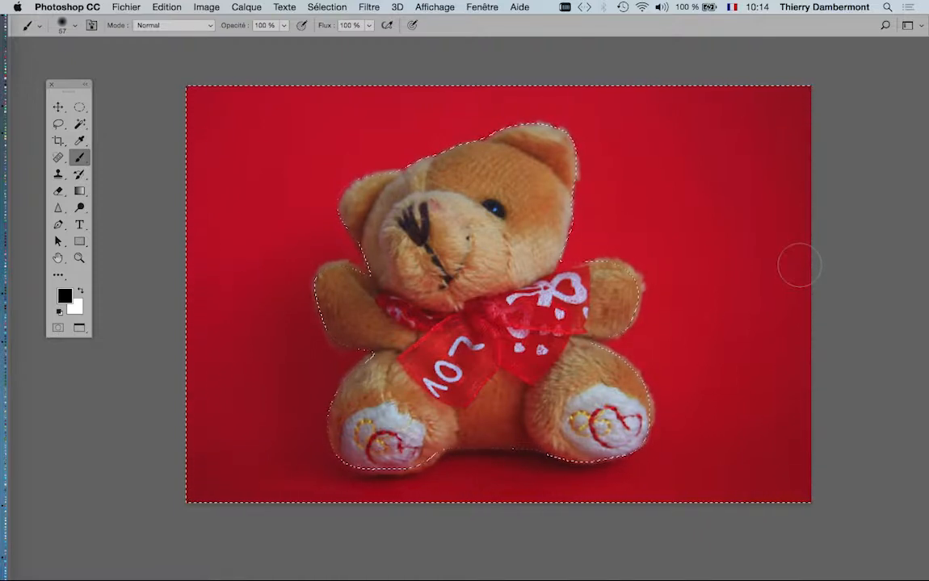
click(467, 8)
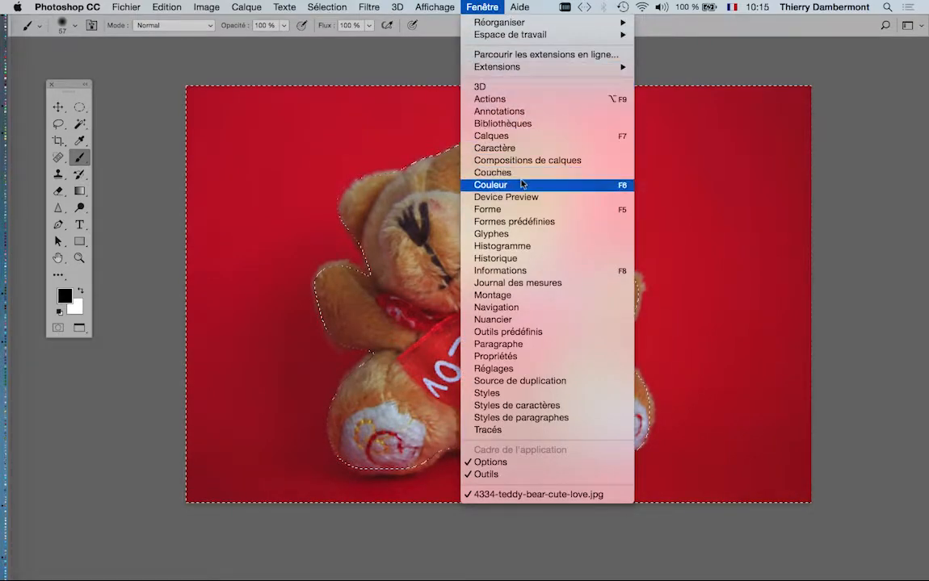
click(509, 209)
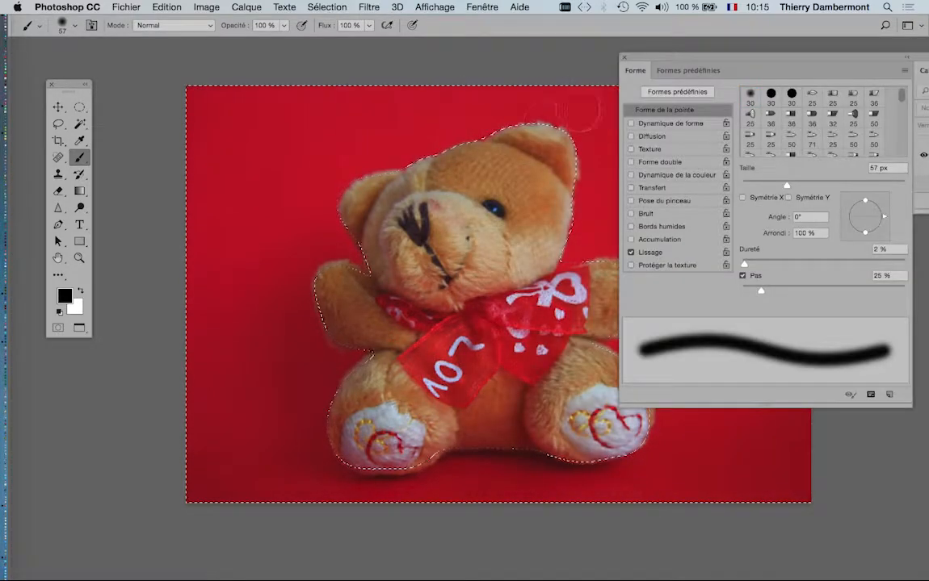
drag(504, 139, 398, 133)
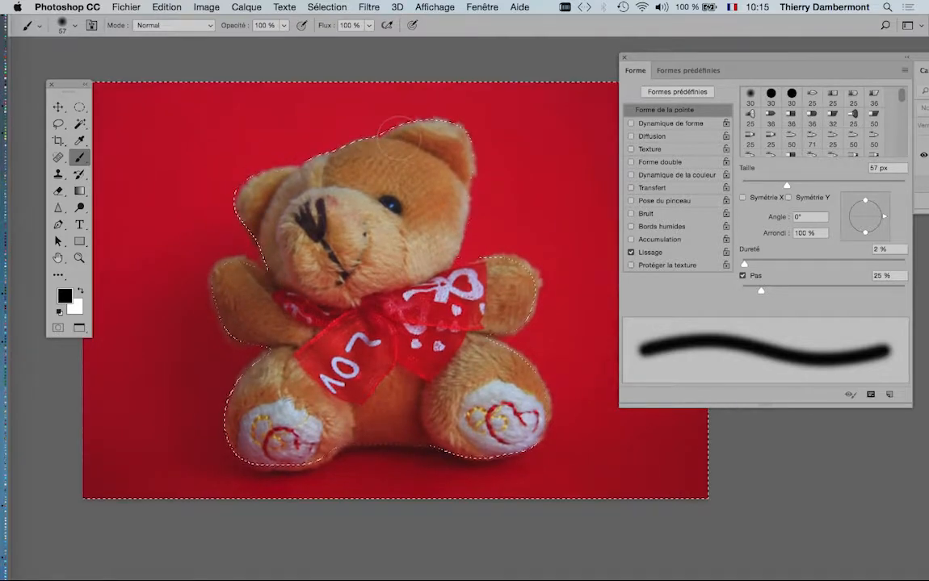
click(623, 58)
scroll(436, 278, left, 3)
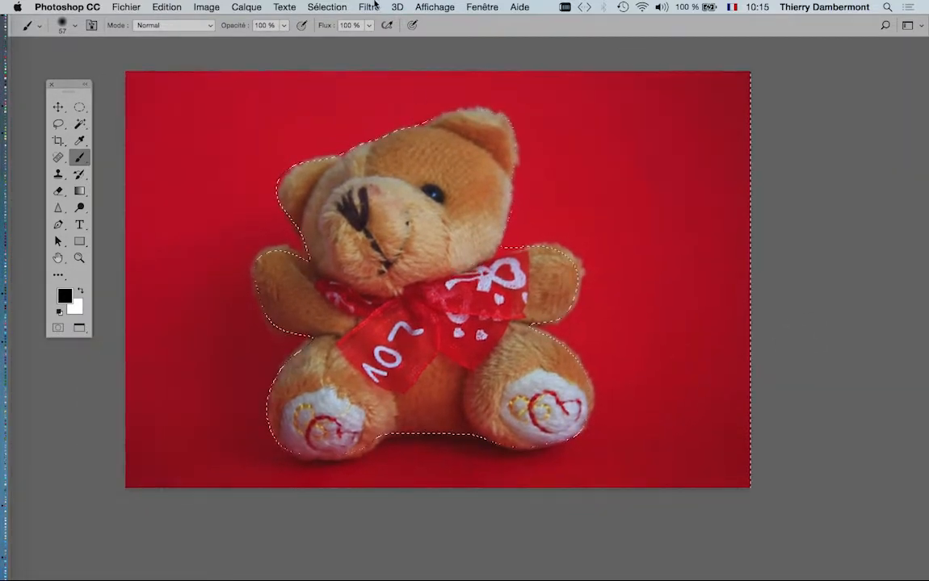
- Detach the Calques panel from its group, close the brush shape panel and enlarge Calques
click(482, 7)
click(598, 205)
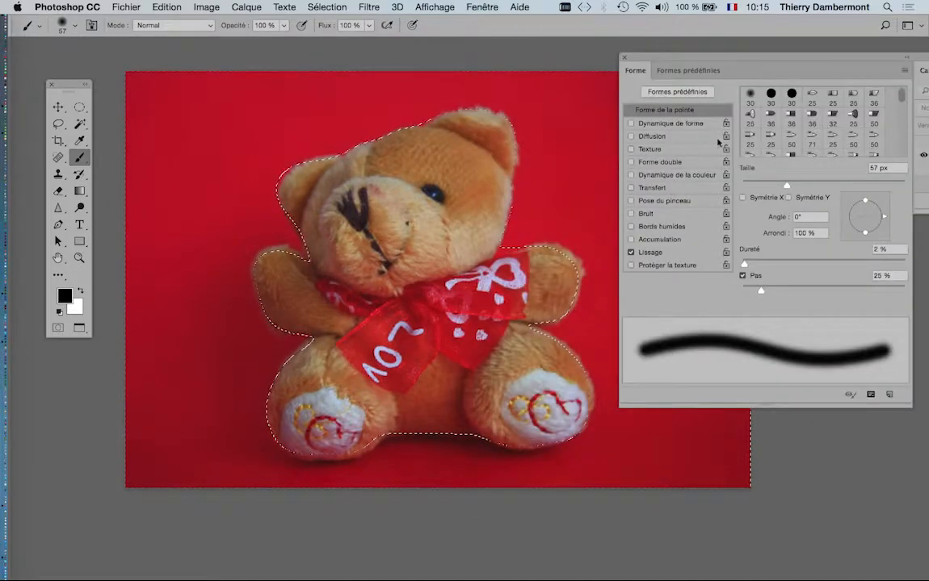
mouse_move(700, 59)
mouse_down()
mouse_move(560, 79)
mouse_move(389, 80)
mouse_up()
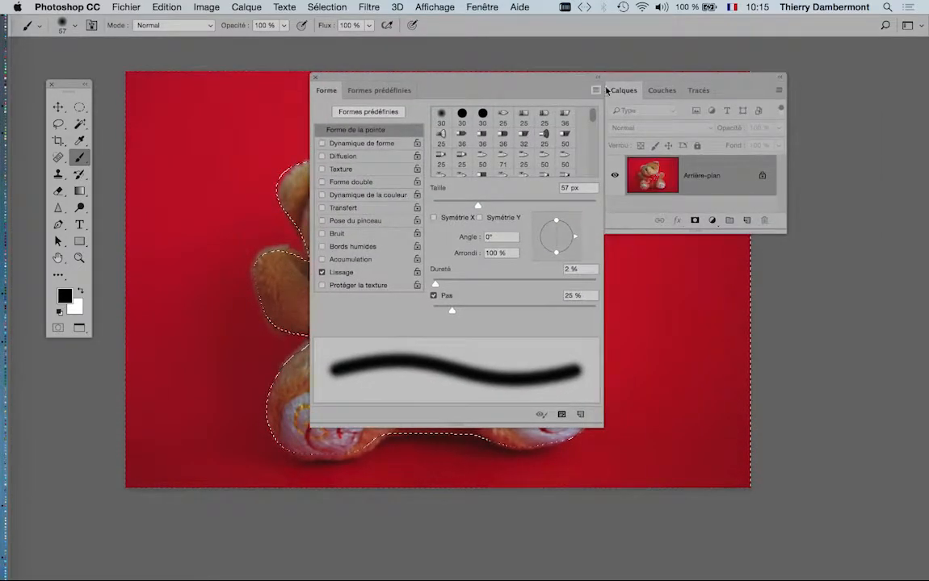
drag(623, 90, 669, 123)
click(315, 77)
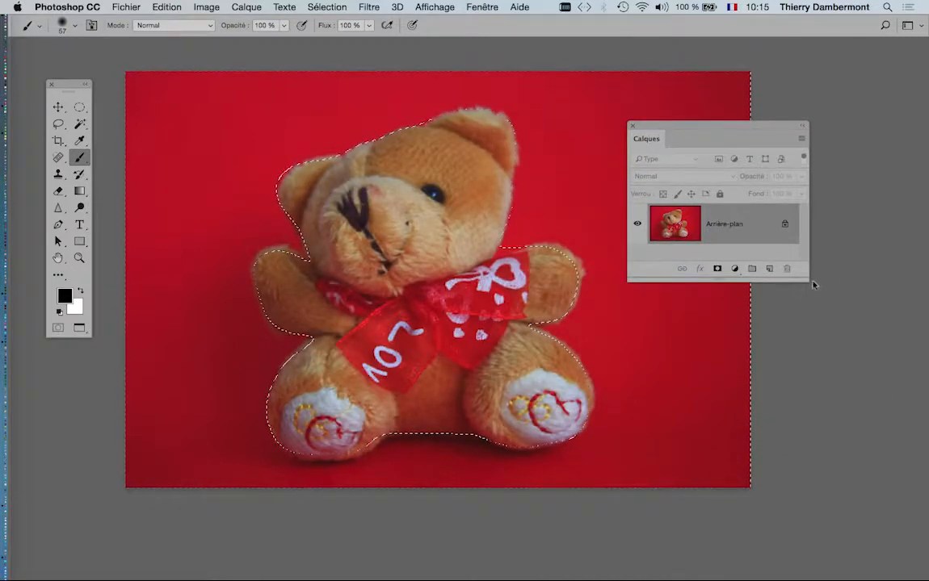
drag(809, 282, 833, 341)
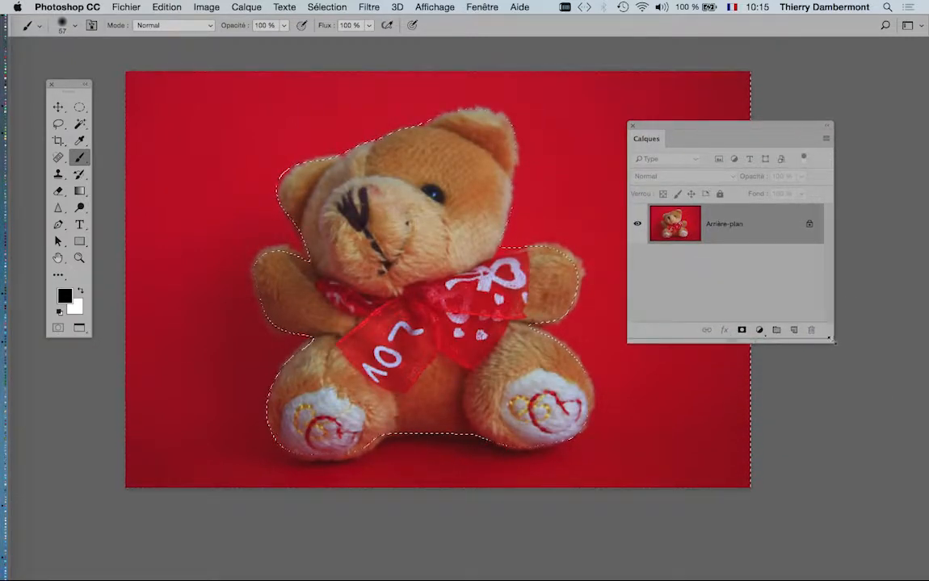
- Add a layer mask to the Arrière-plan layer from the current selection and reposition the Calques panel
click(742, 330)
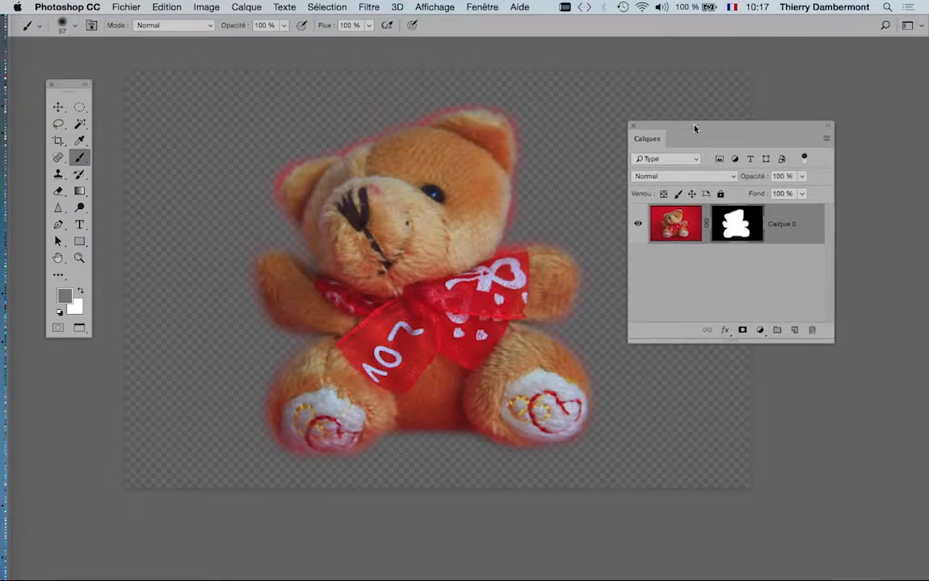
drag(694, 129, 729, 89)
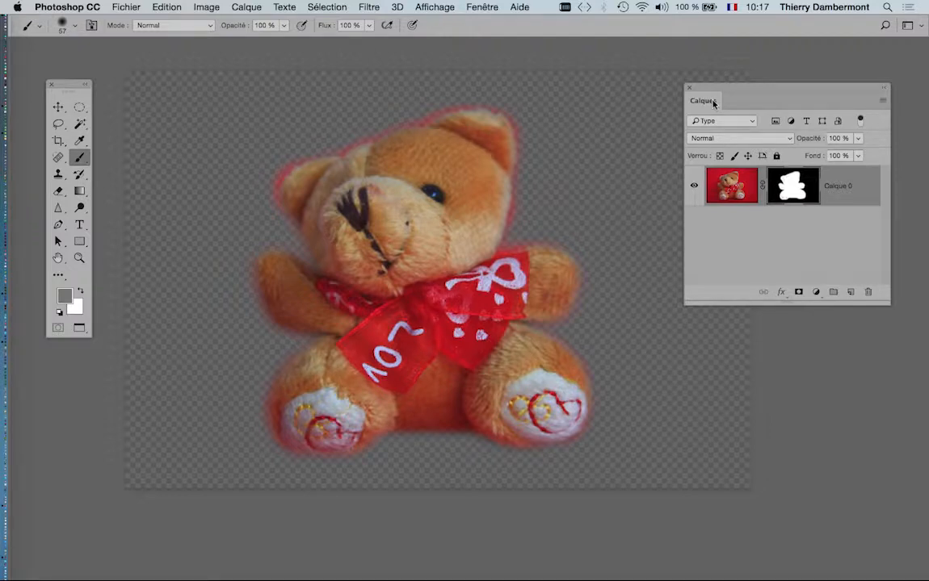
drag(716, 91, 654, 55)
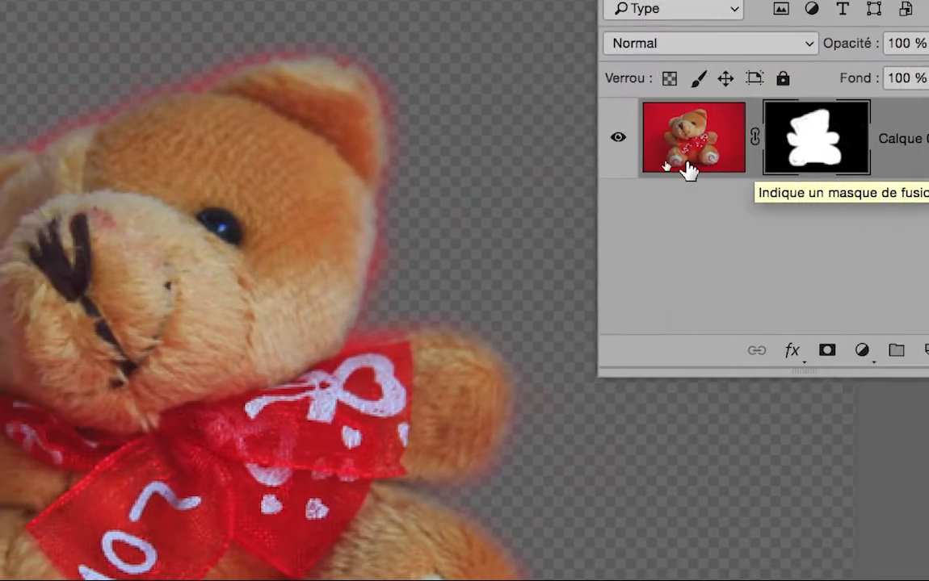
- Alternate between the layer's image and its mask as the editing target, finishing with the mask active
click(602, 157)
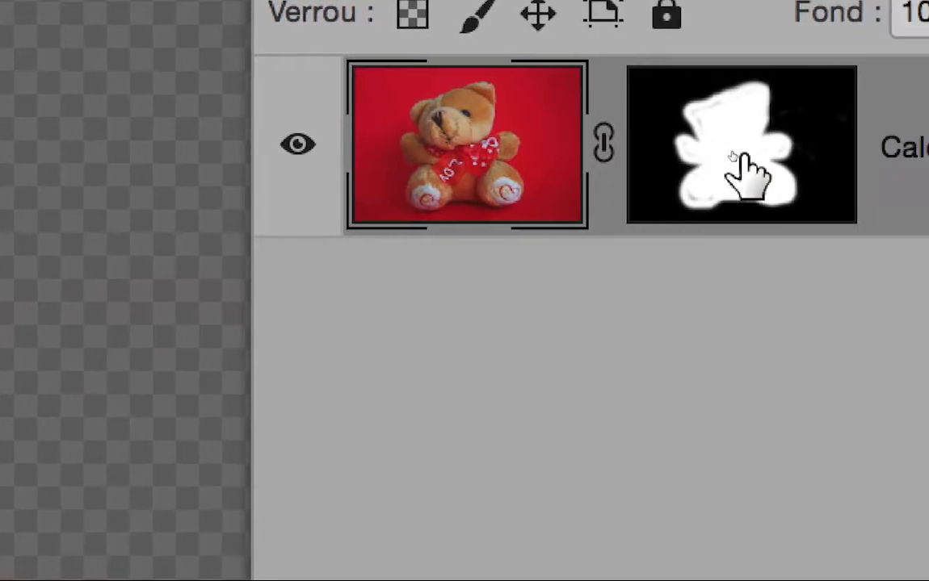
click(737, 158)
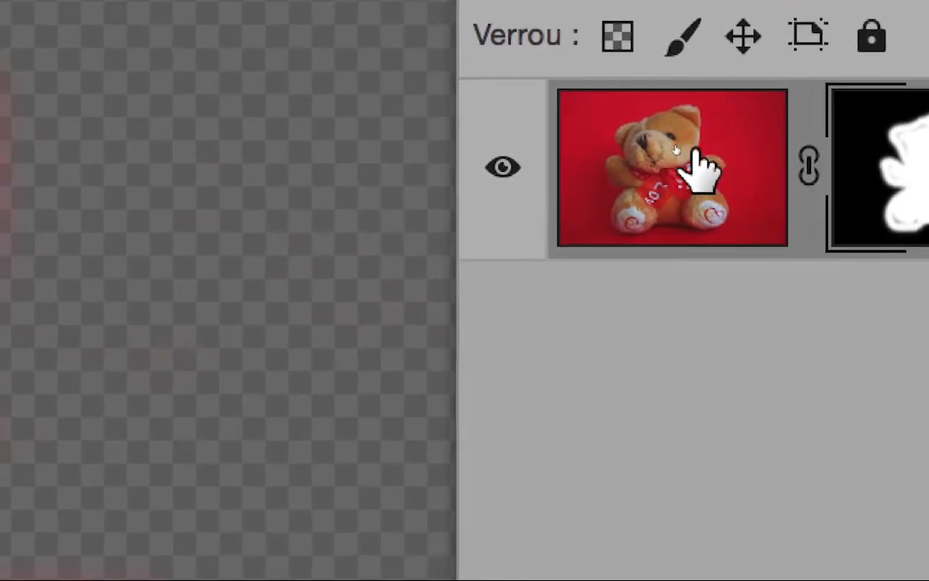
click(497, 145)
click(888, 176)
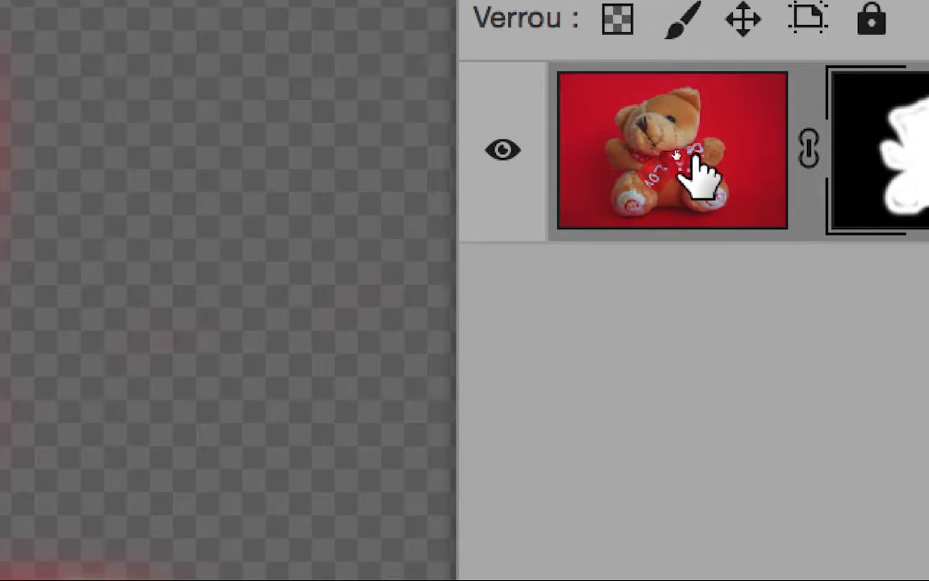
click(699, 173)
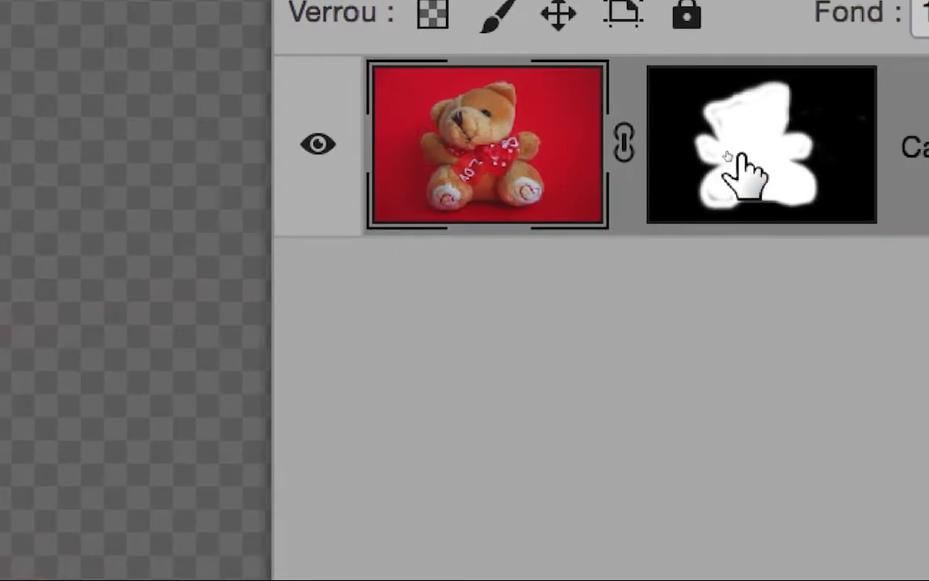
click(921, 172)
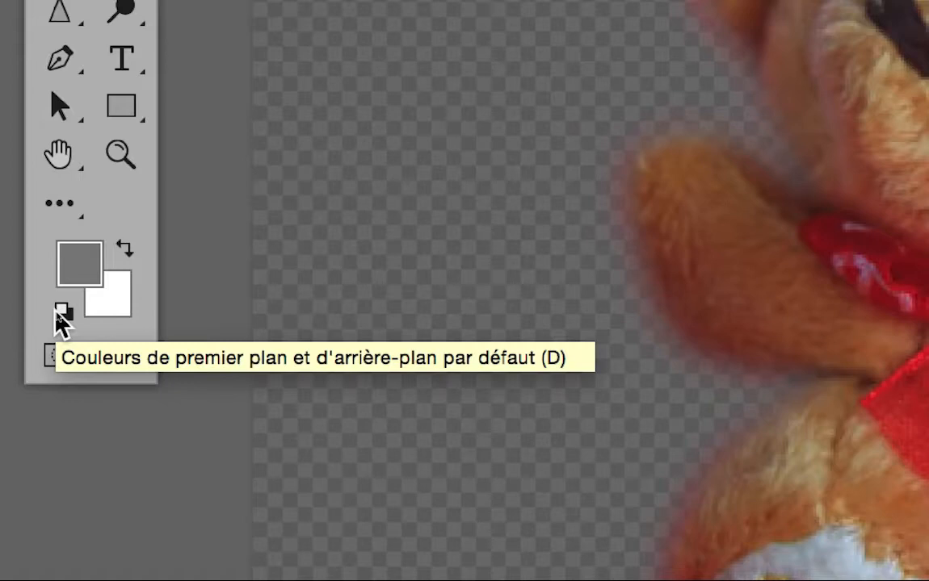
- Paint the mask black with a 32 px brush along the bear's ears and head to remove the red fringe
click(59, 314)
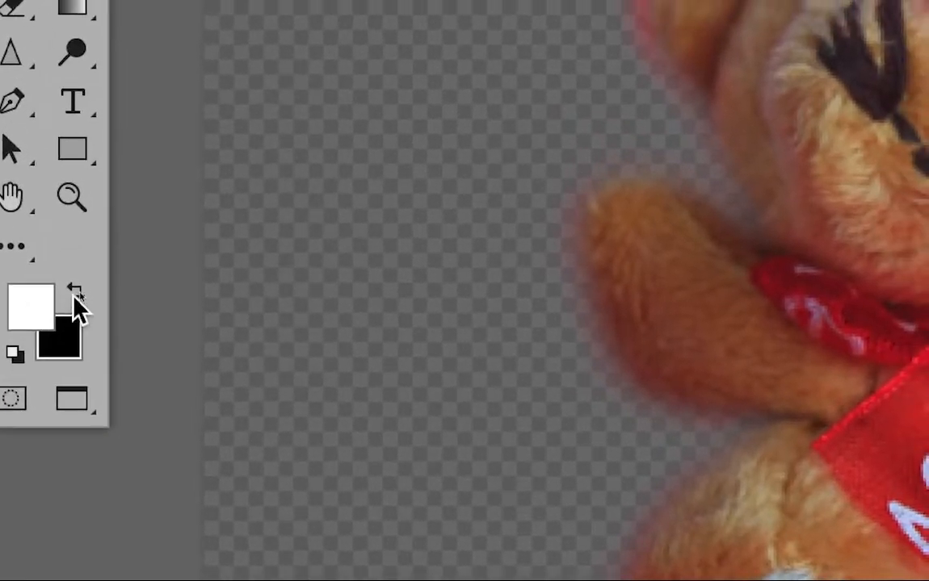
click(121, 248)
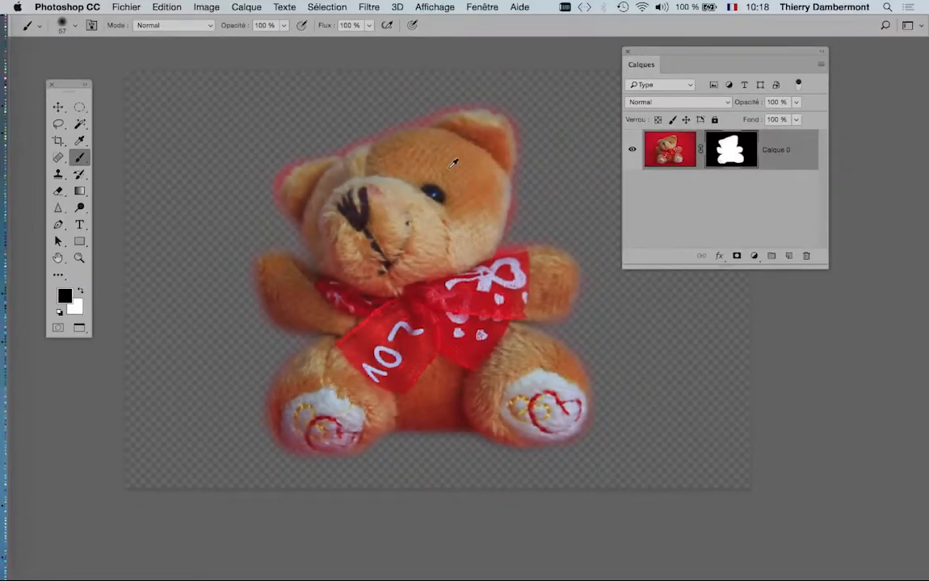
scroll(456, 162, up, 2)
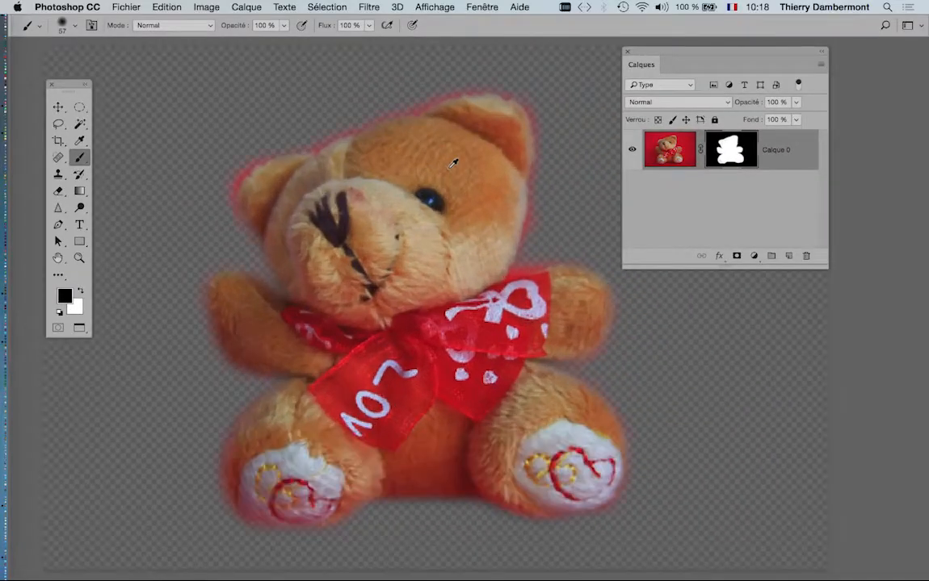
drag(441, 171, 420, 177)
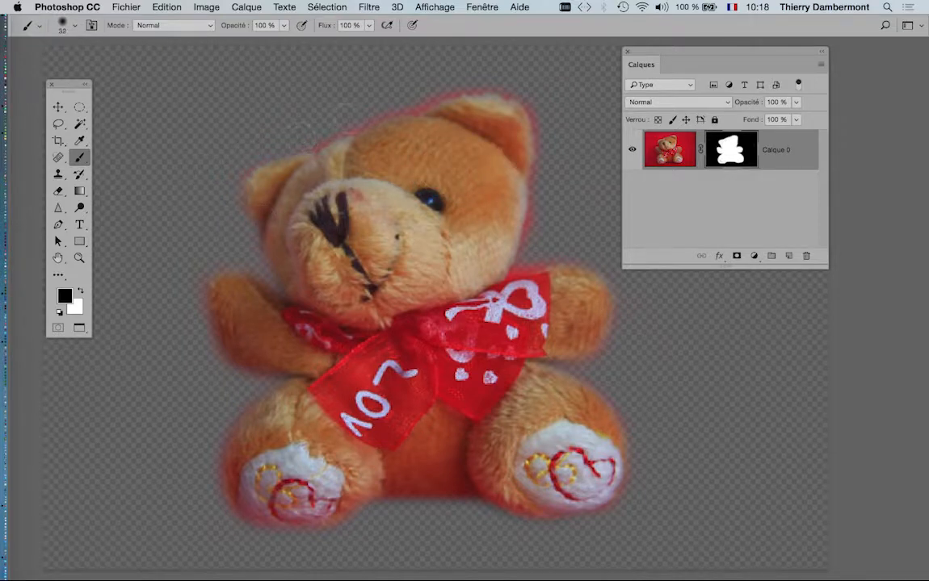
mouse_move(296, 142)
mouse_down()
mouse_move(241, 169)
mouse_move(347, 118)
mouse_up()
drag(421, 89, 502, 92)
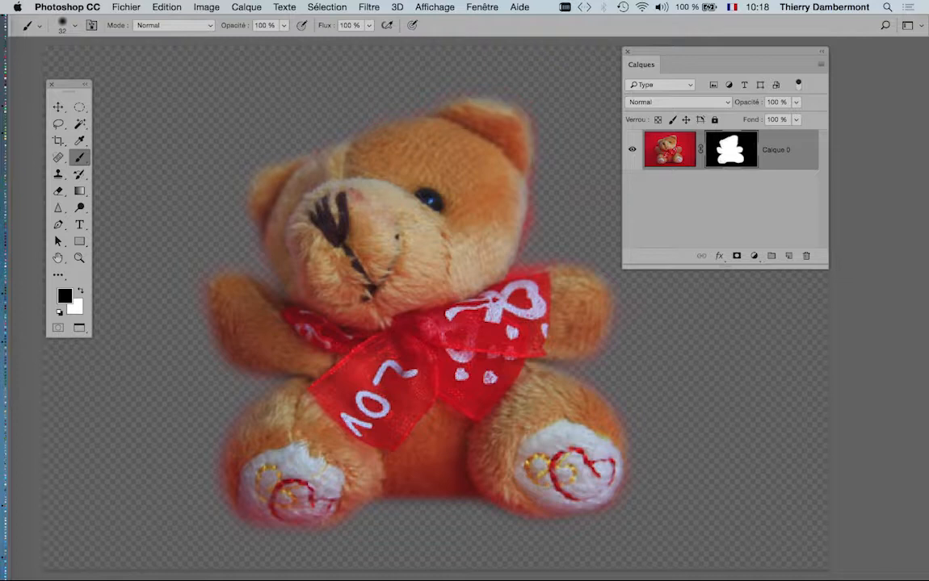
mouse_move(533, 193)
mouse_down()
mouse_move(523, 237)
mouse_move(553, 196)
mouse_move(527, 202)
mouse_up()
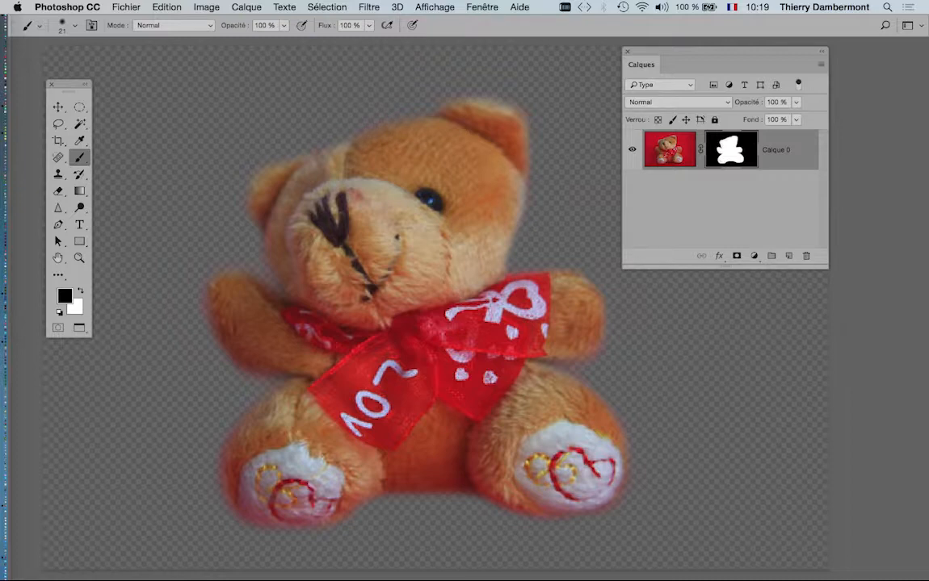
- Try a black brush stroke on the mask along the bear's left-hand leg and arm, and undo it
scroll(533, 226, down, 2)
scroll(546, 226, down, 2)
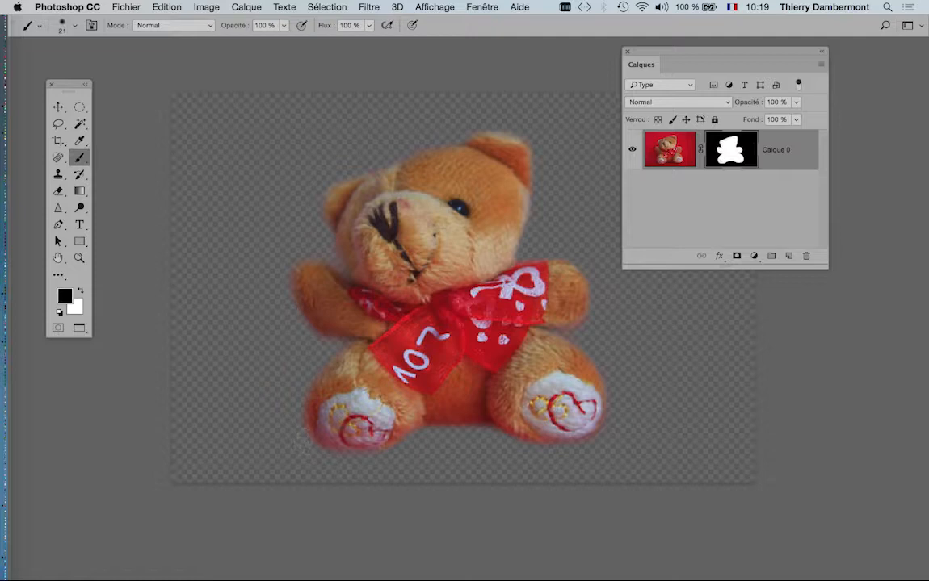
mouse_move(301, 443)
mouse_down()
mouse_move(315, 361)
mouse_move(304, 394)
mouse_move(331, 336)
mouse_up()
key(super+z)
drag(435, 158, 356, 137)
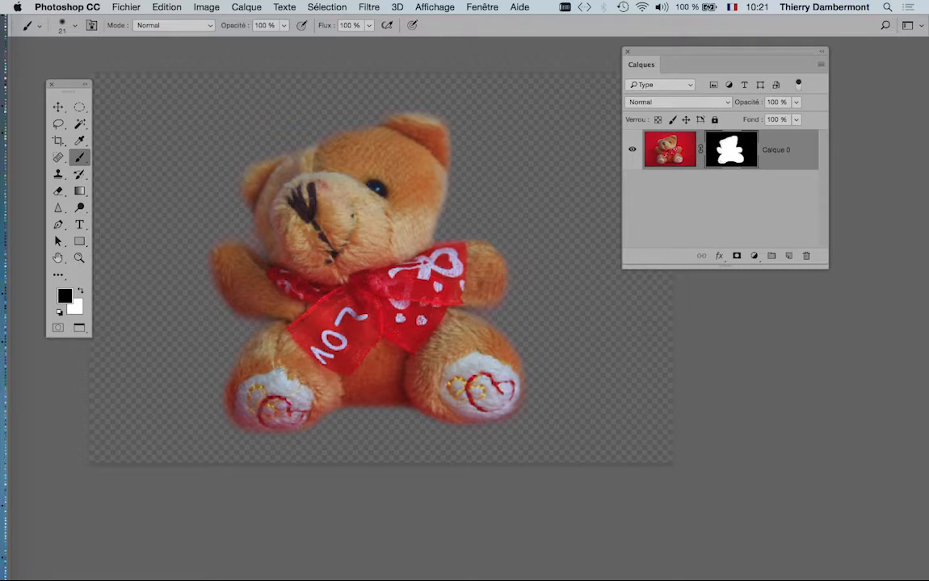
- Save the masked image as 4334-teddy-bear-cute-love.psd in Photoshop format with layers and the sRGB profile included
click(127, 7)
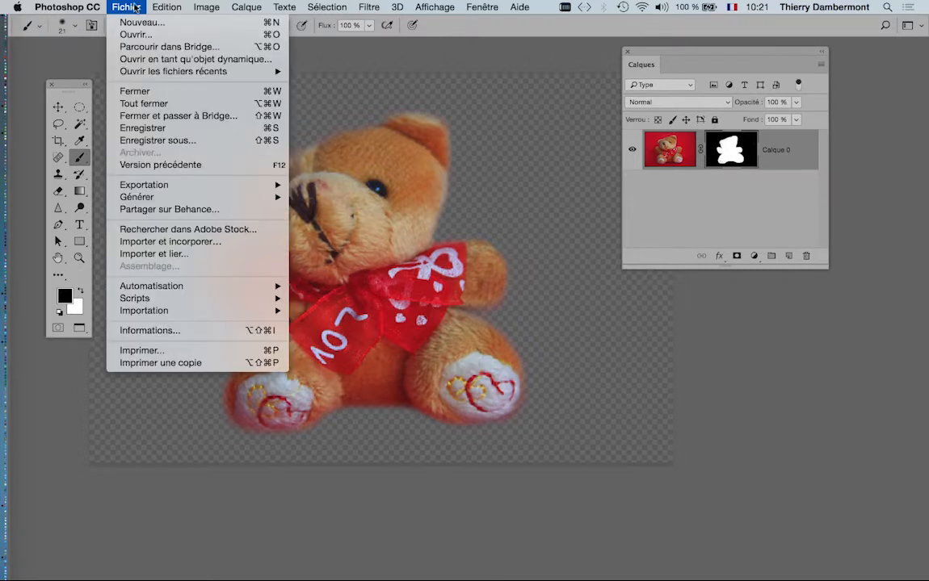
click(167, 142)
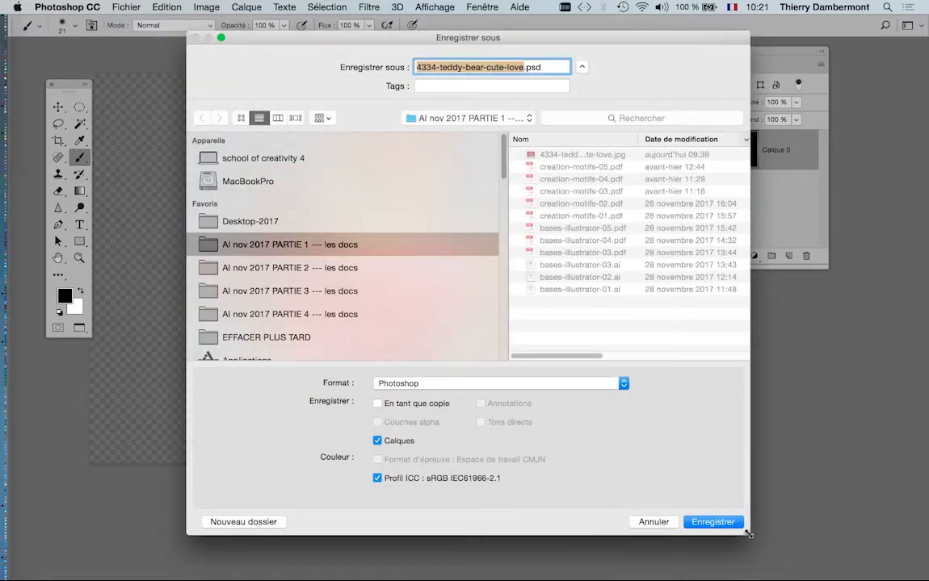
drag(767, 534, 847, 528)
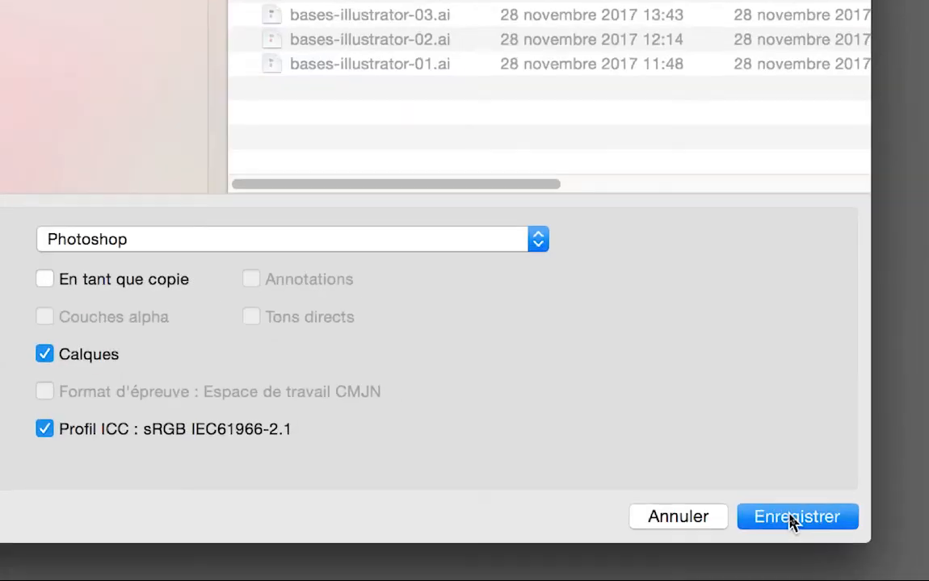
click(791, 517)
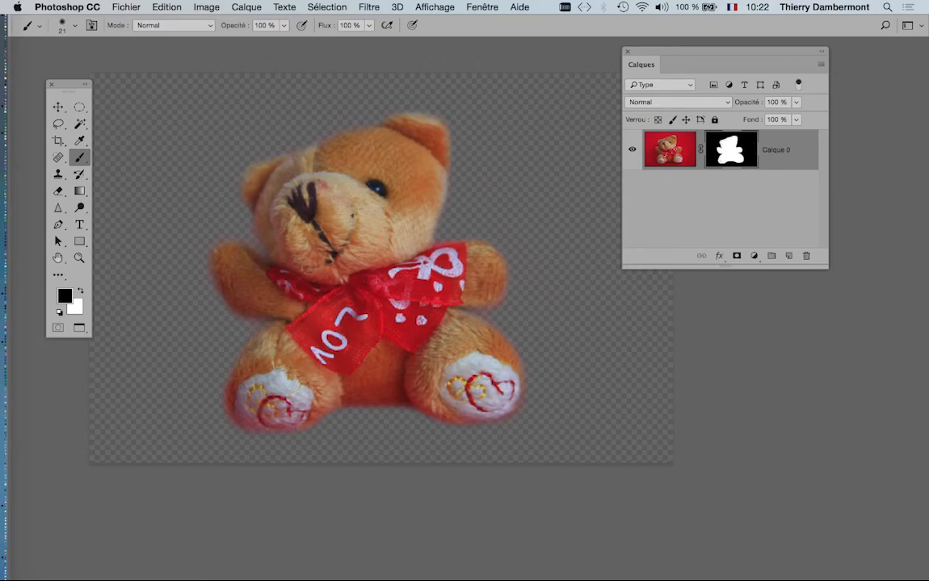
- Switch to Illustrator
key(super+Tab)
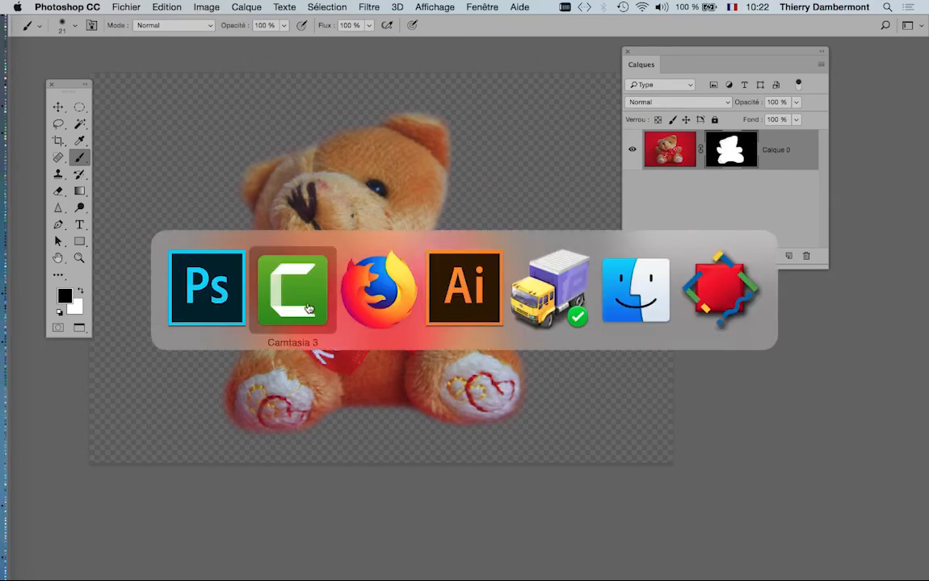
click(447, 308)
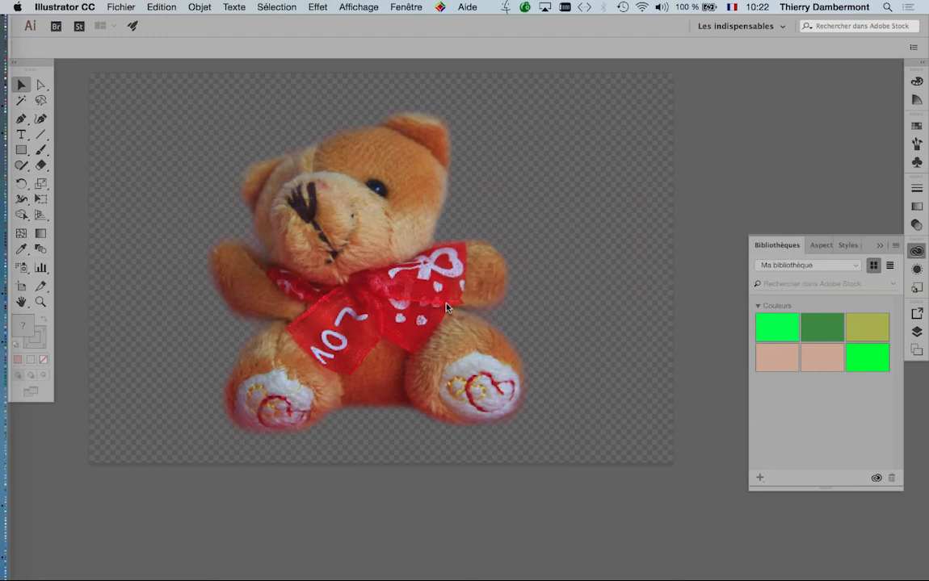